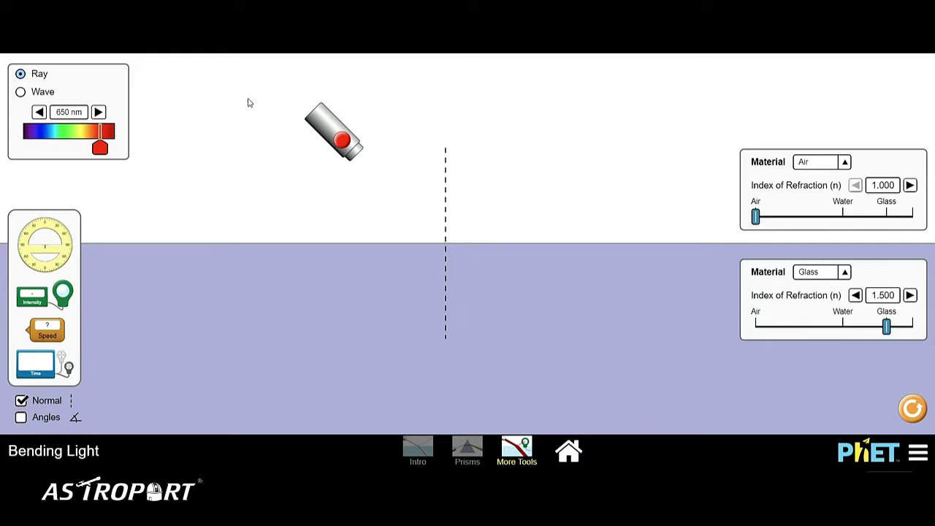
Step: Switch the 650 nm laser on to view its ray at the air-glass boundary, and switch it off again
mouse_move(311, 126)
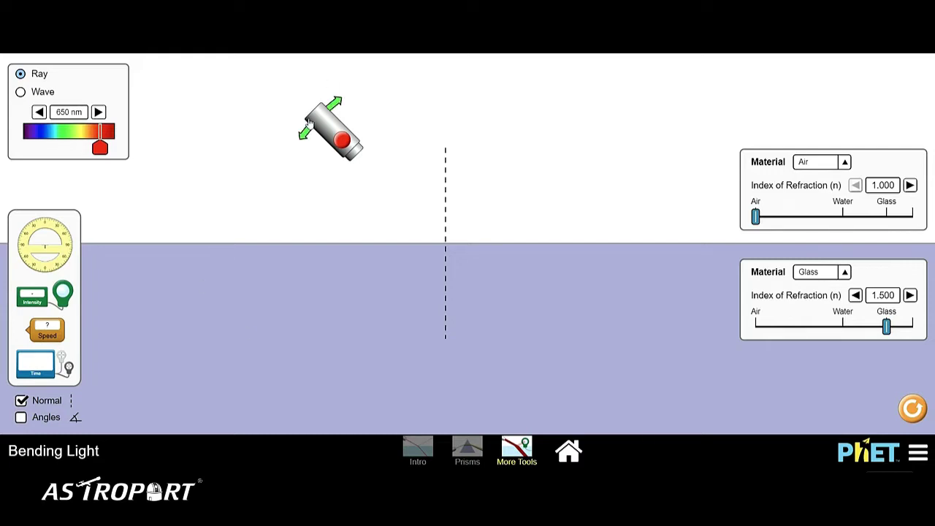
left_click(346, 146)
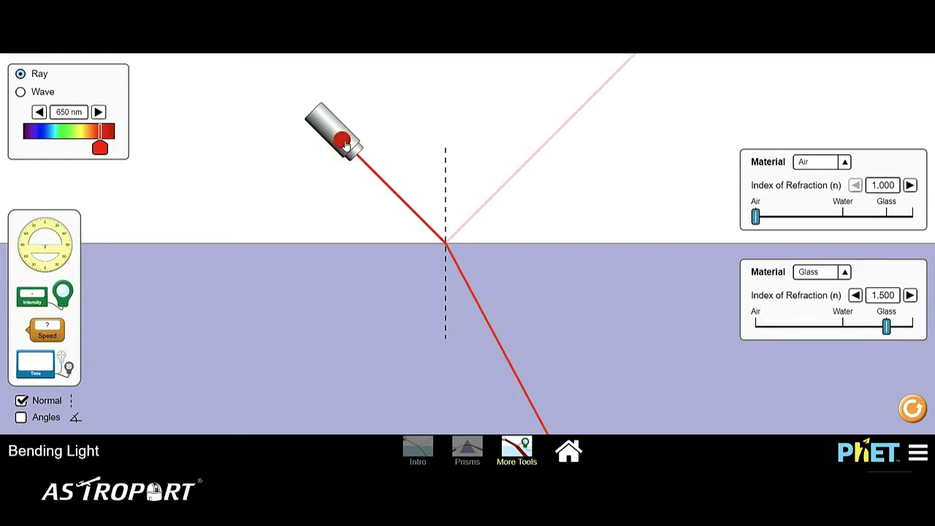
left_click(345, 143)
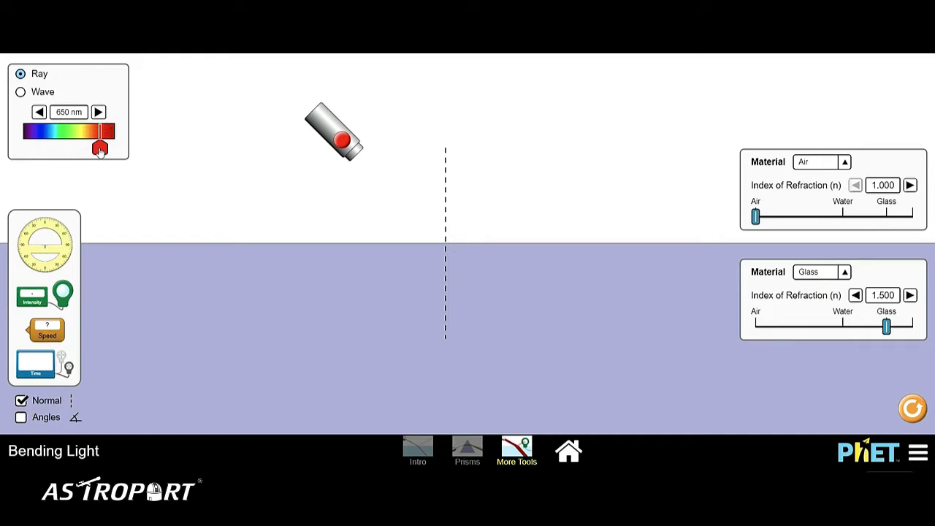
Step: Set the laser wavelength to 537 nm, trying the Wave display before returning to Ray
left_click_drag(100, 152, 74, 160)
left_click(21, 90)
left_click(20, 74)
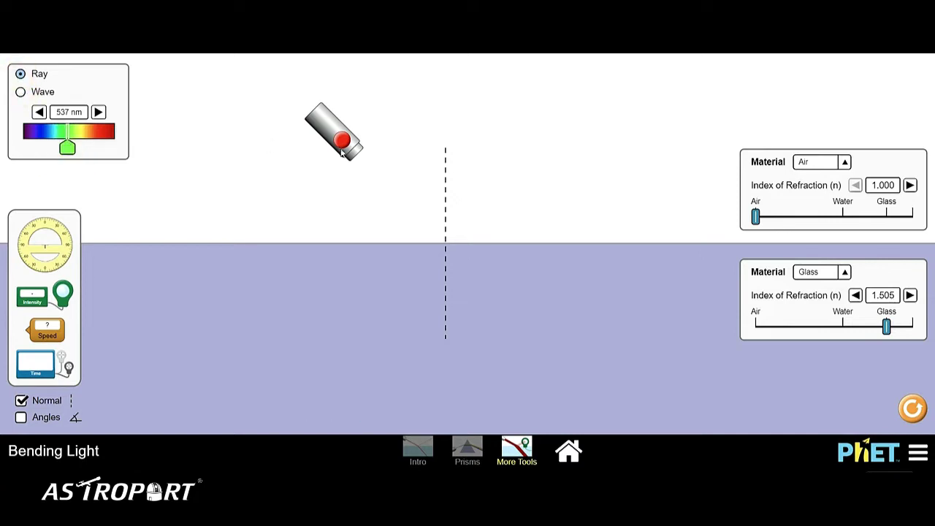
Step: Fire the green laser as a ray, change its display to Wave, and switch the laser off
left_click(342, 141)
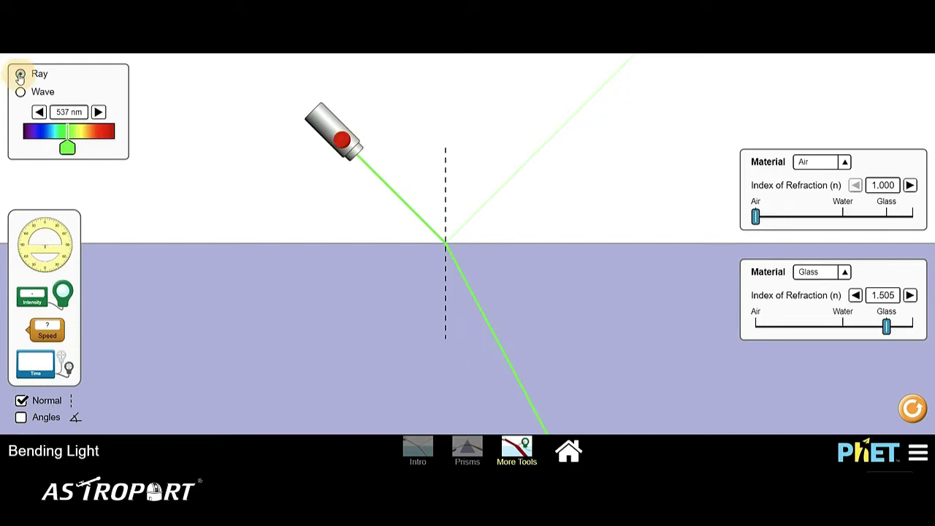
left_click(19, 92)
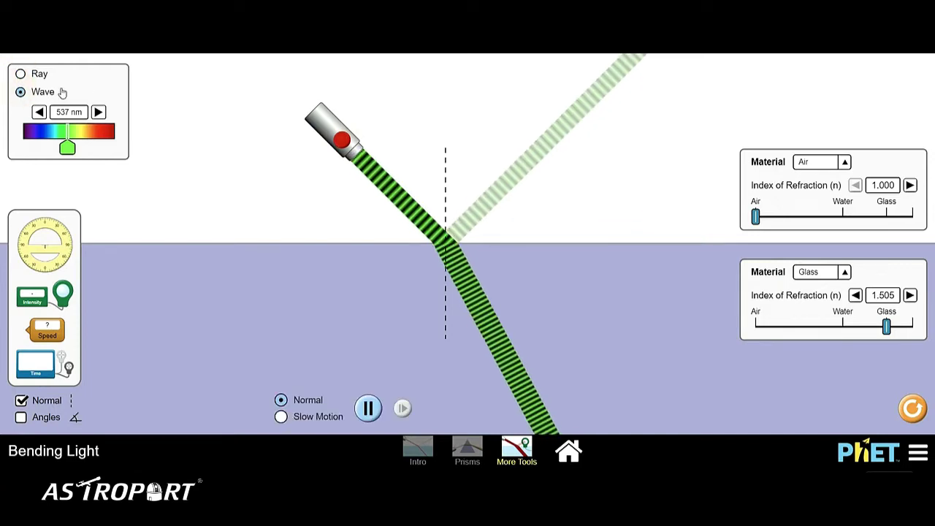
left_click(341, 141)
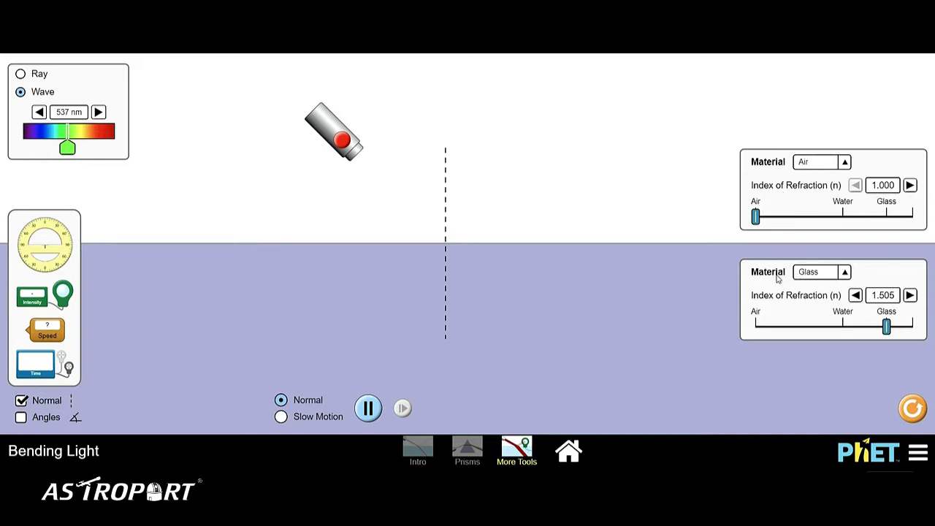
Step: Set the lower material to Water and the upper material to Water as well
left_click(844, 272)
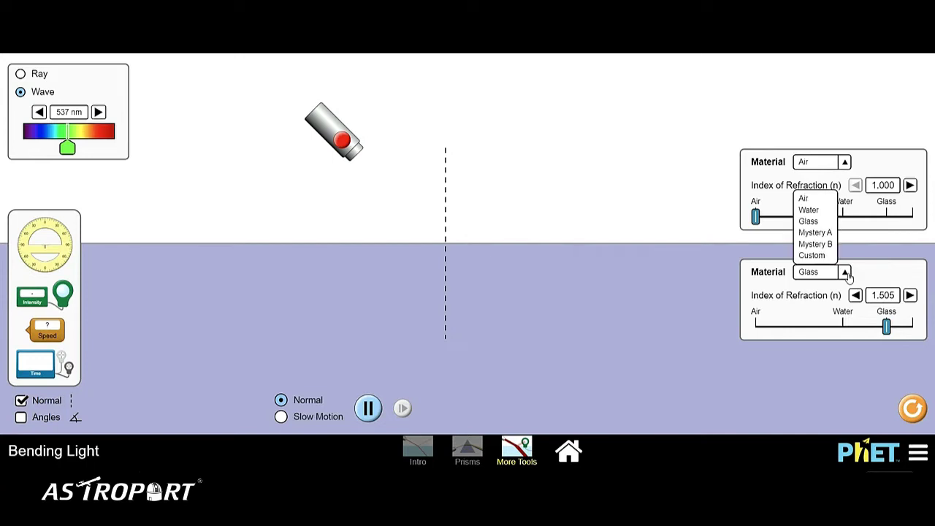
left_click(812, 210)
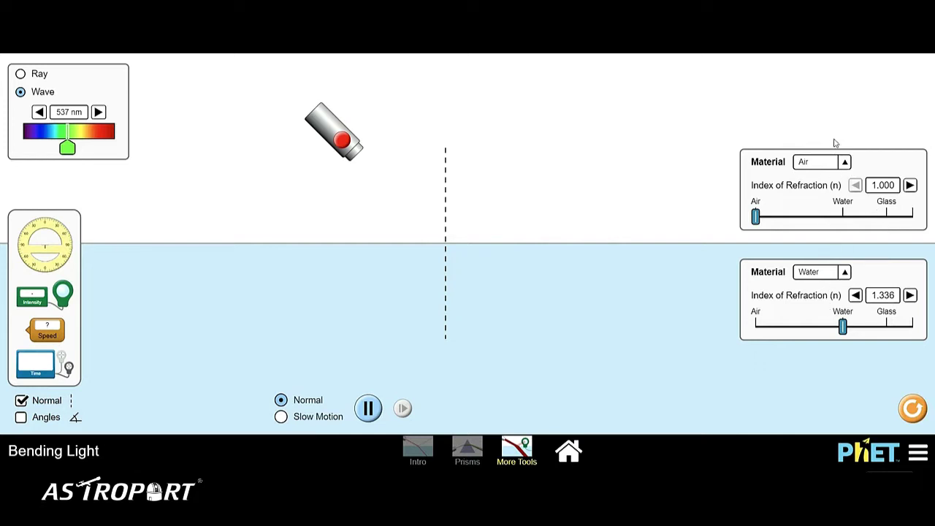
left_click(837, 167)
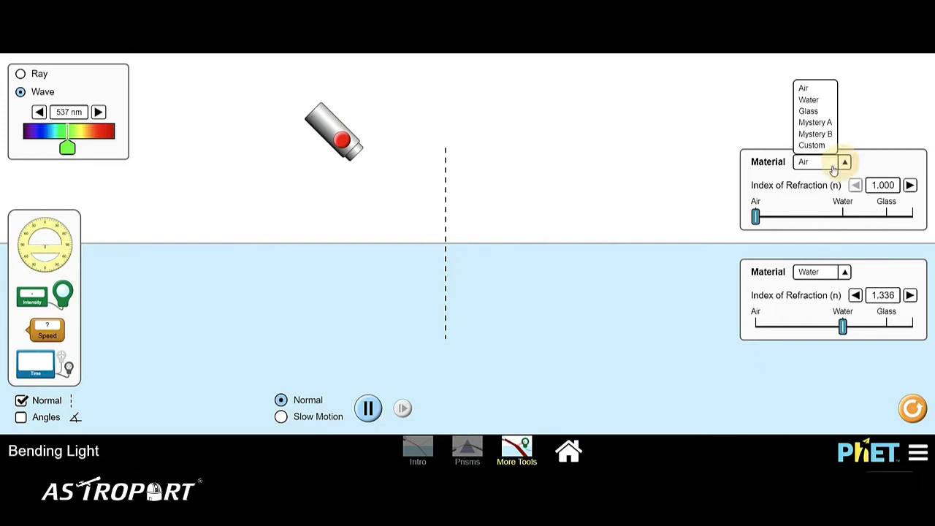
left_click(817, 99)
left_click(842, 166)
left_click(811, 100)
Step: Change the upper material to Glass and reduce its index of refraction to a custom 1.000
left_click(843, 168)
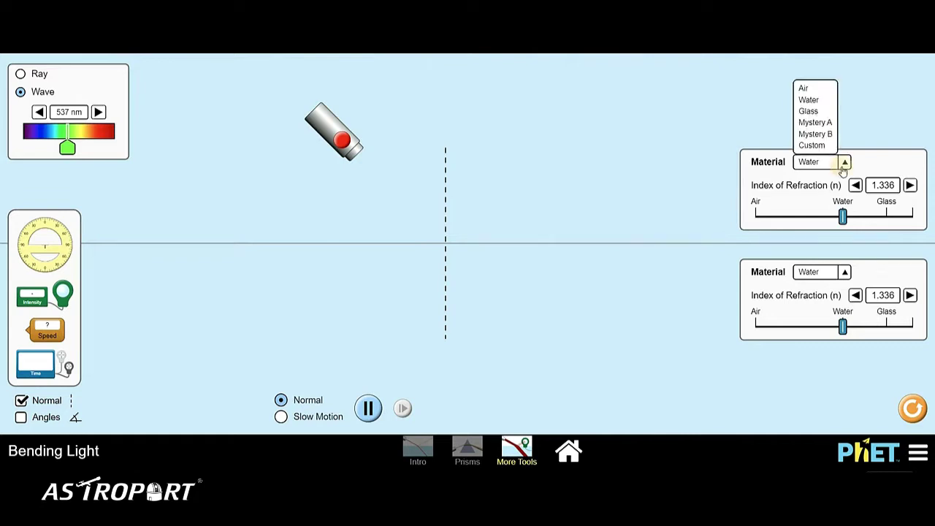
left_click(811, 111)
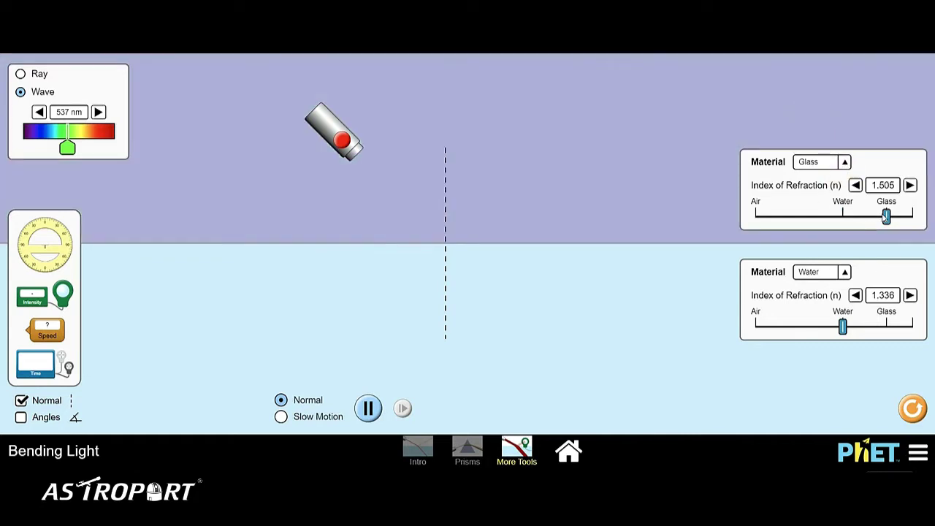
left_click_drag(887, 216, 692, 239)
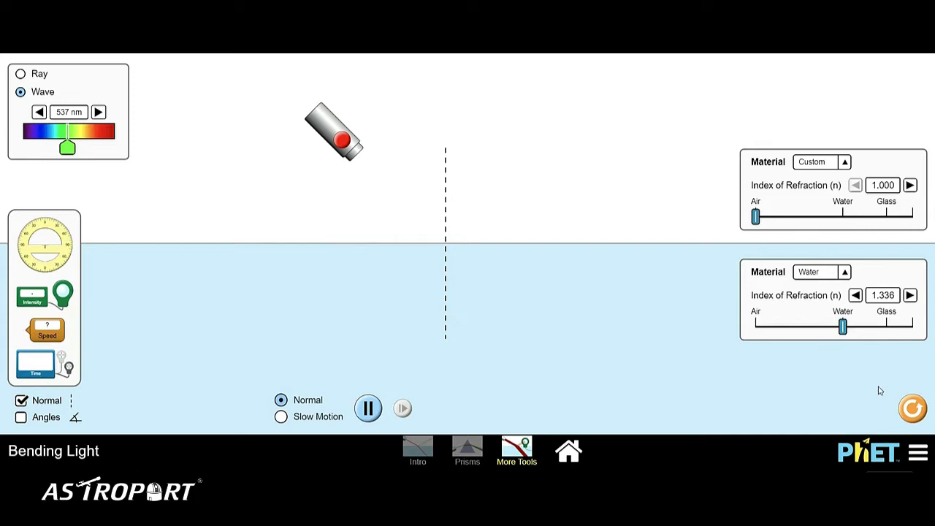
Step: Select Water as the lower material and switch the laser on in Ray display
left_click(846, 274)
left_click(824, 210)
left_click(21, 73)
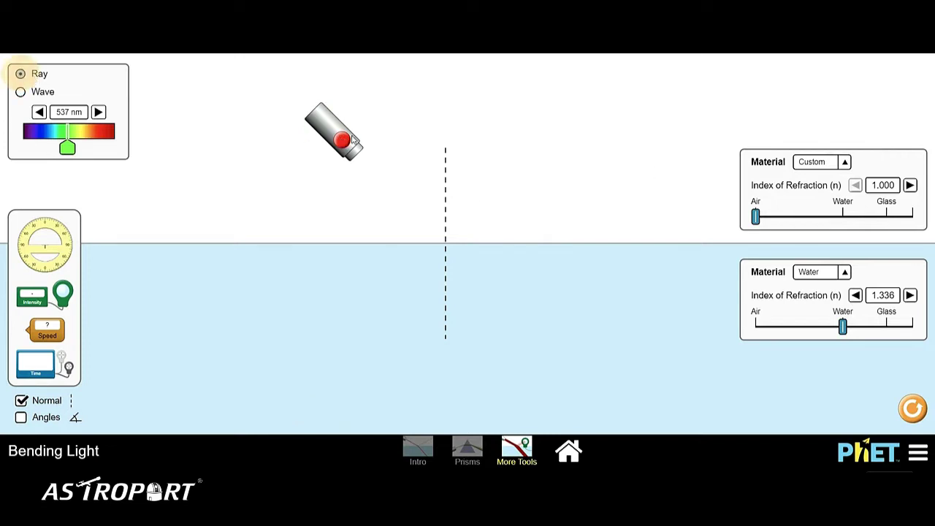
left_click(341, 139)
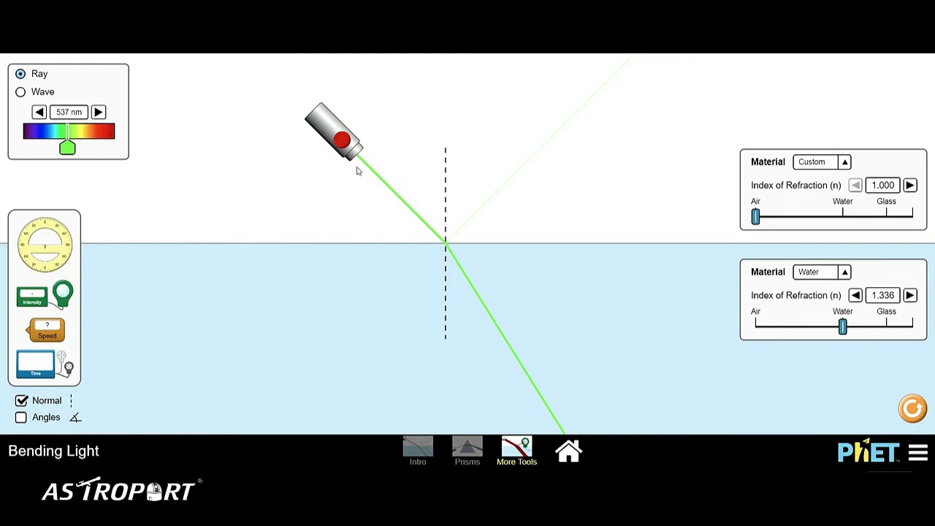
Step: Set the laser wavelength to 639 nm and display the angles of the rays
left_click_drag(66, 148, 95, 157)
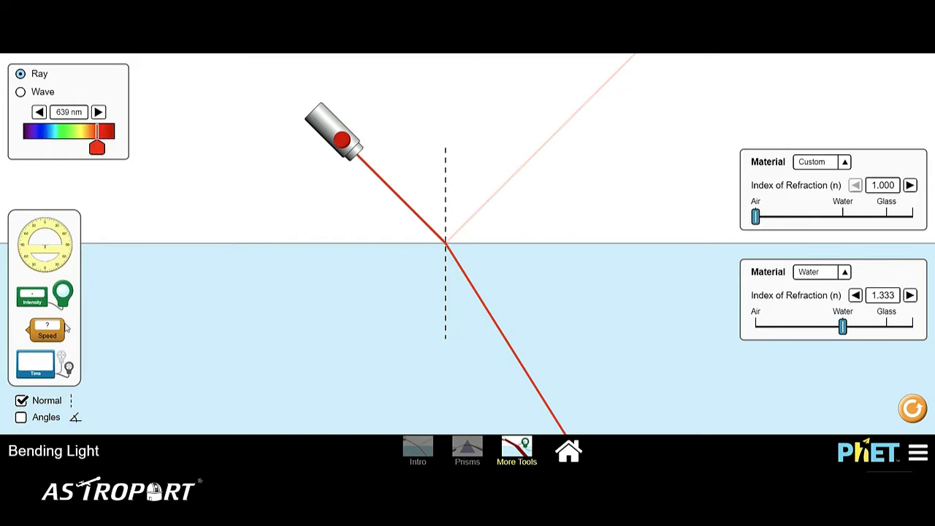
left_click(20, 418)
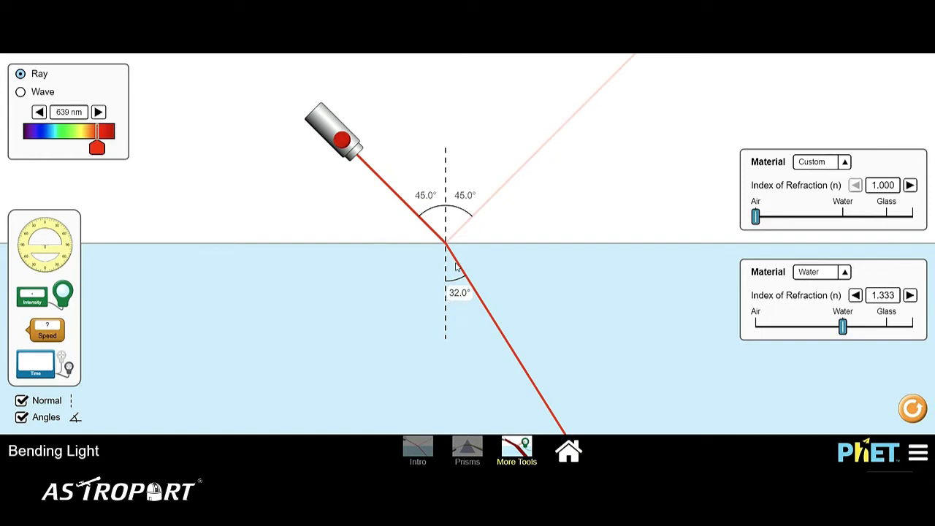
Step: Change the lower material to Glass and lower its index of refraction to a custom 1.331
left_click(845, 271)
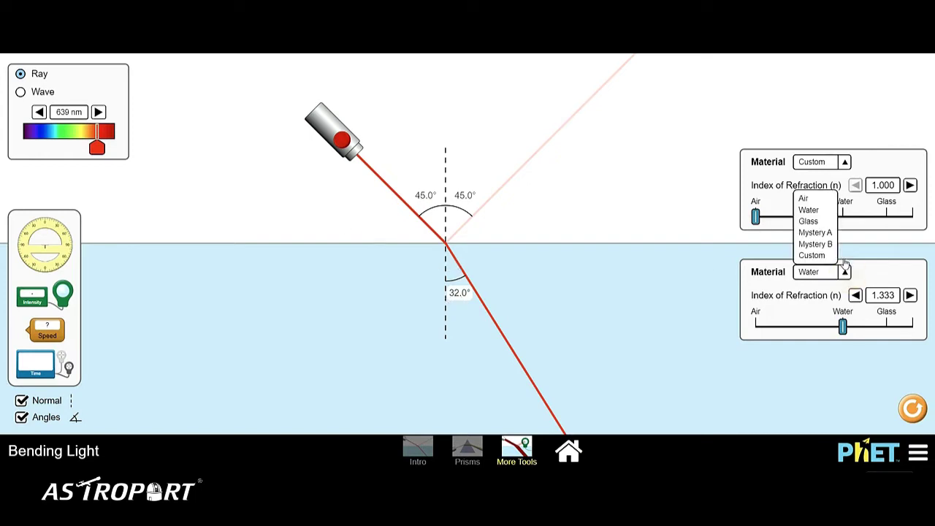
left_click(818, 221)
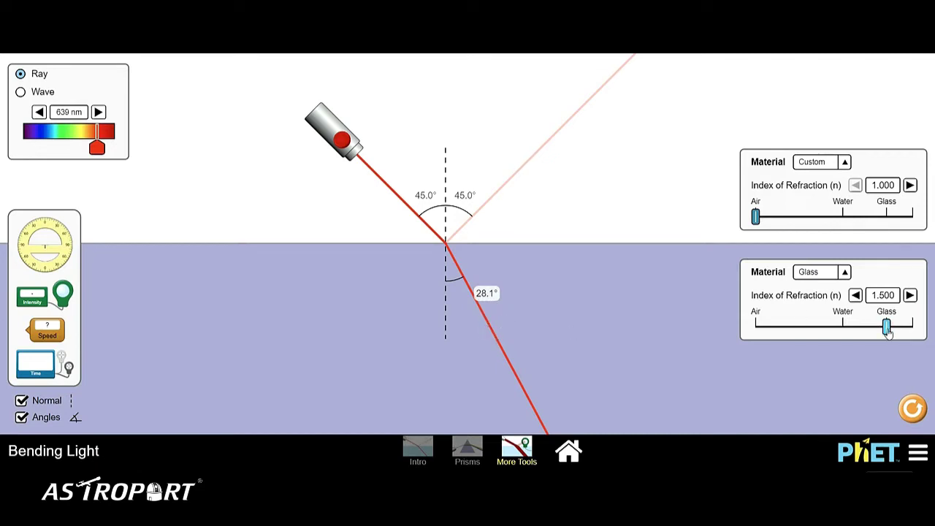
left_click_drag(887, 330, 843, 333)
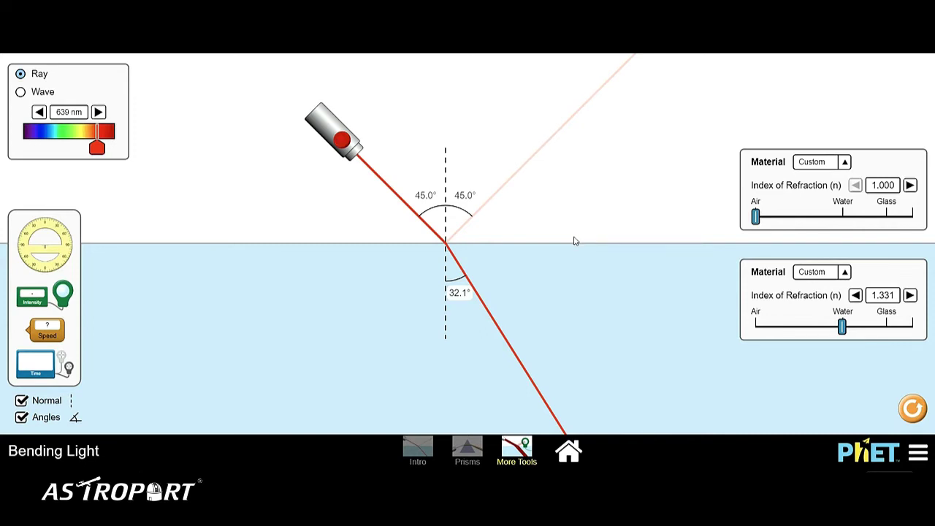
Step: Display the light as a wave and measure its speed in the incident beam, then in the refracted beam
left_click(21, 93)
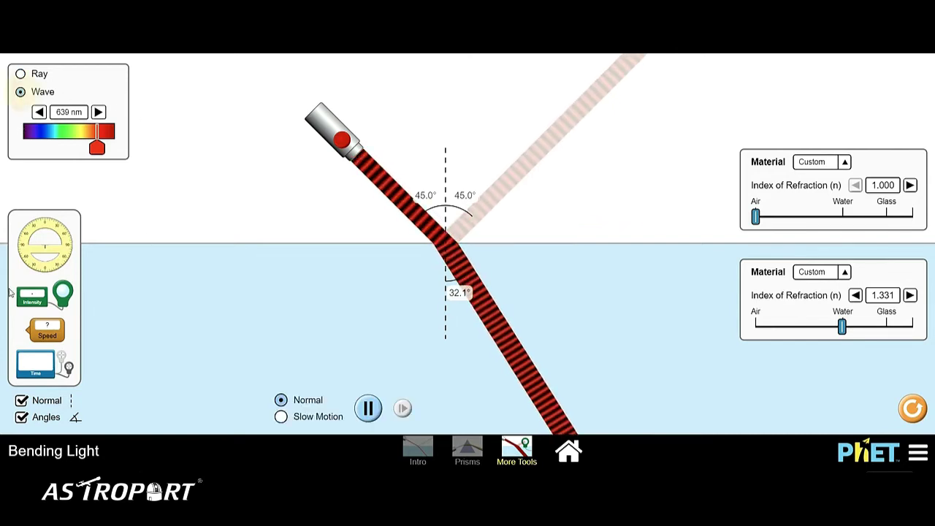
left_click_drag(46, 342, 389, 179)
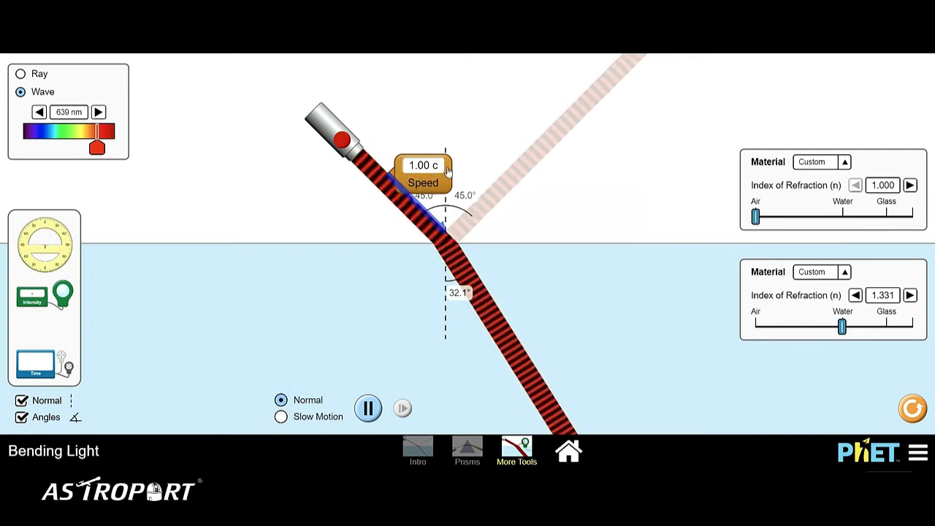
left_click_drag(422, 167, 545, 338)
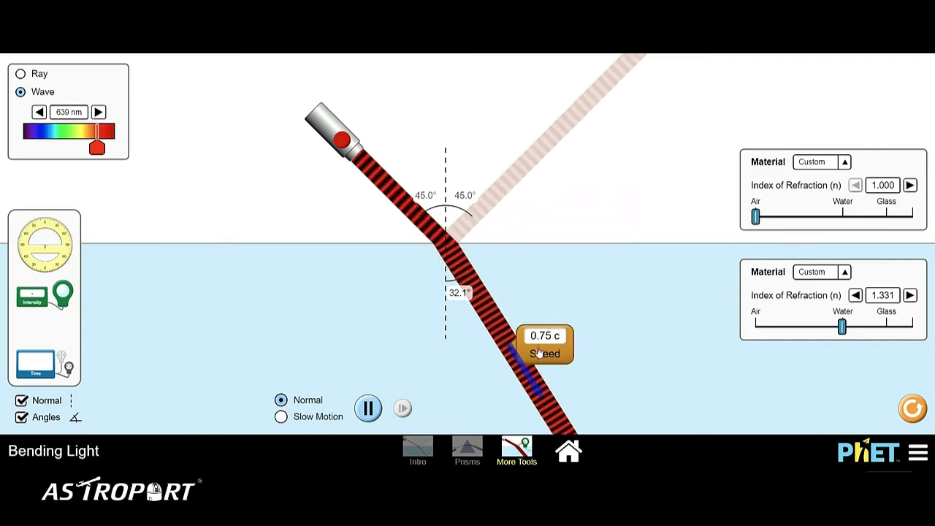
Step: Switch the lower material to Water and then to Glass to compare the light's speed in each
left_click(843, 272)
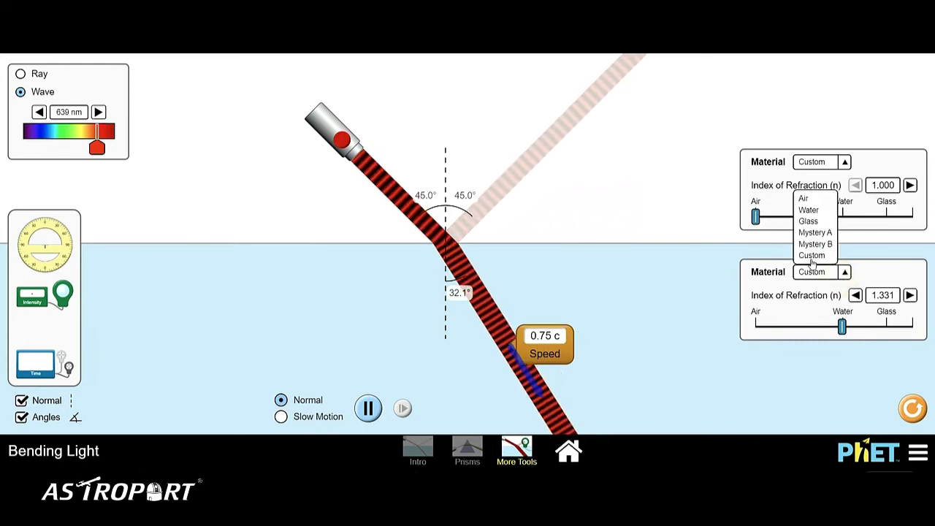
left_click(808, 211)
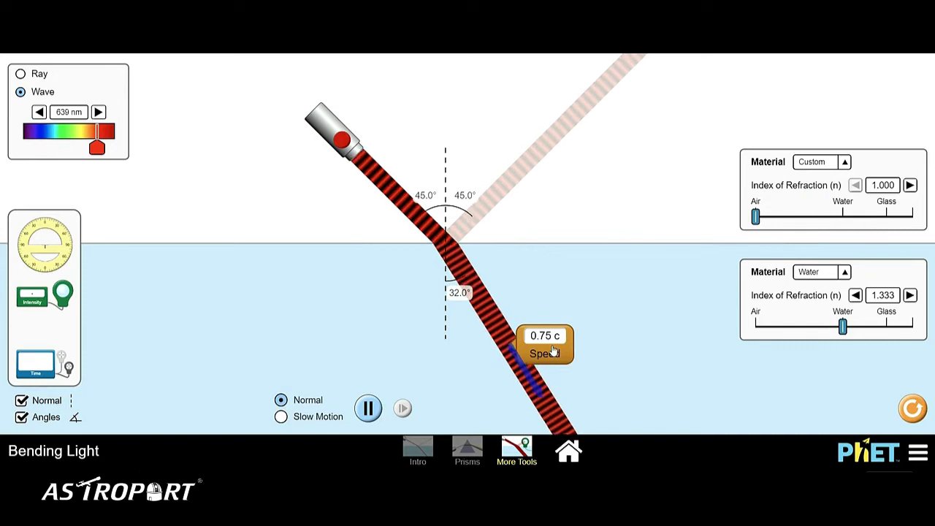
left_click(811, 270)
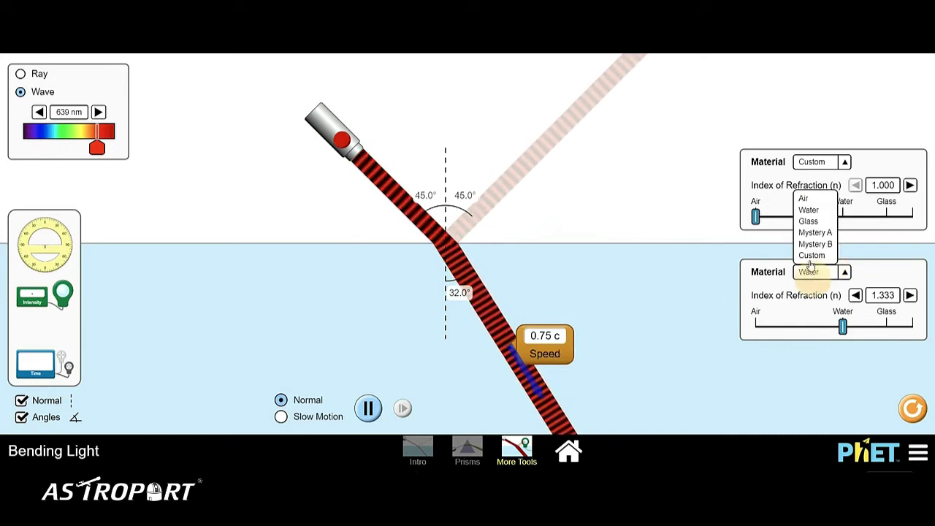
left_click(809, 210)
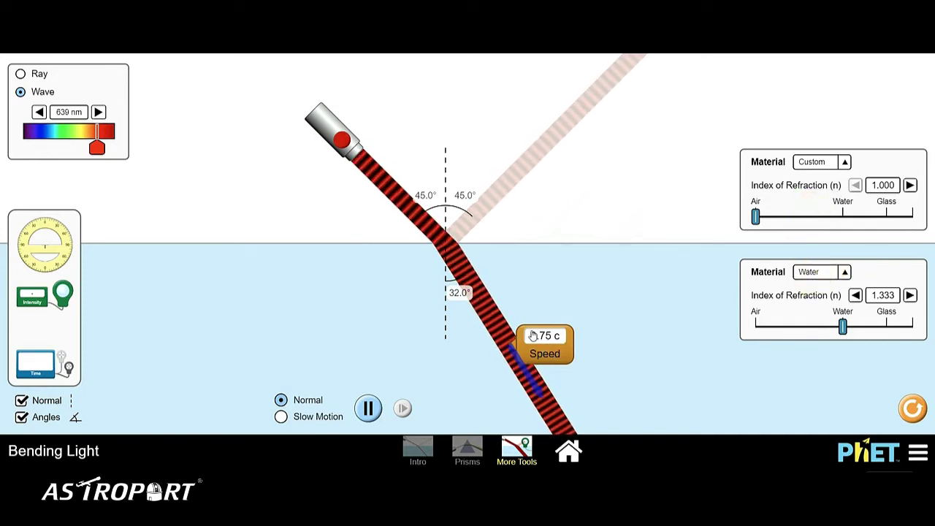
left_click(815, 270)
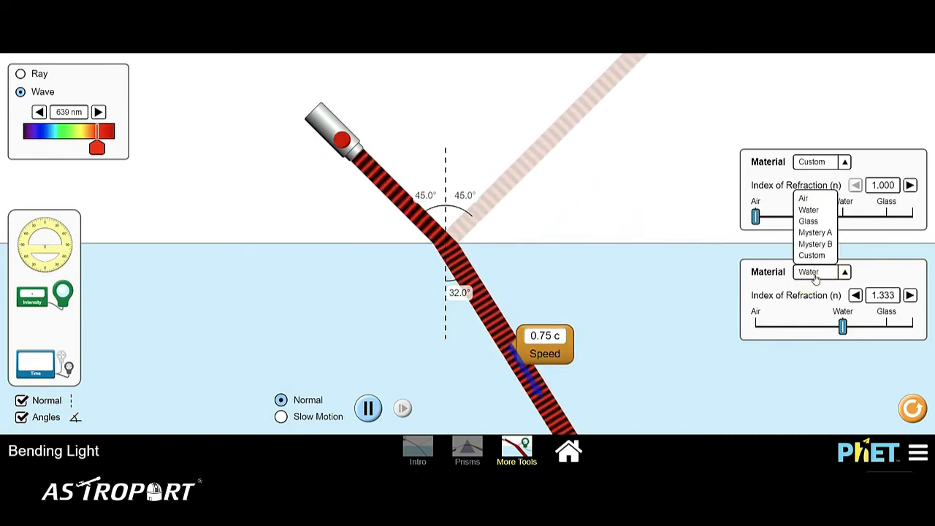
left_click(809, 222)
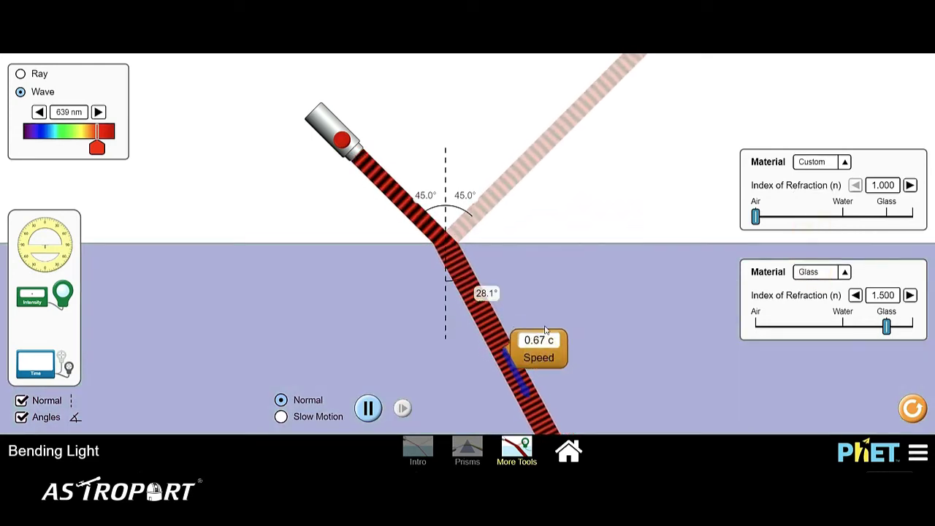
Step: Adjust the lower material's index of refraction as a custom value, ending at 1.500
left_click(844, 272)
left_click(844, 273)
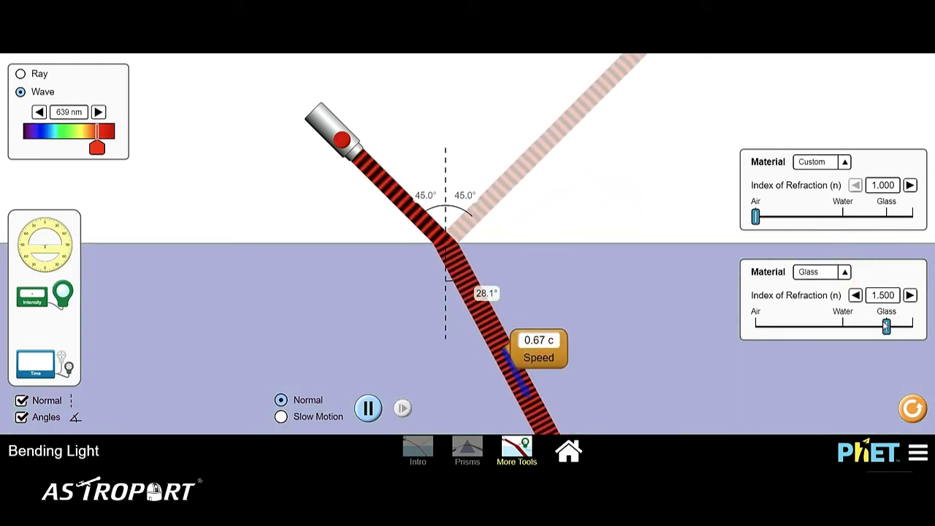
left_click_drag(886, 329, 886, 361)
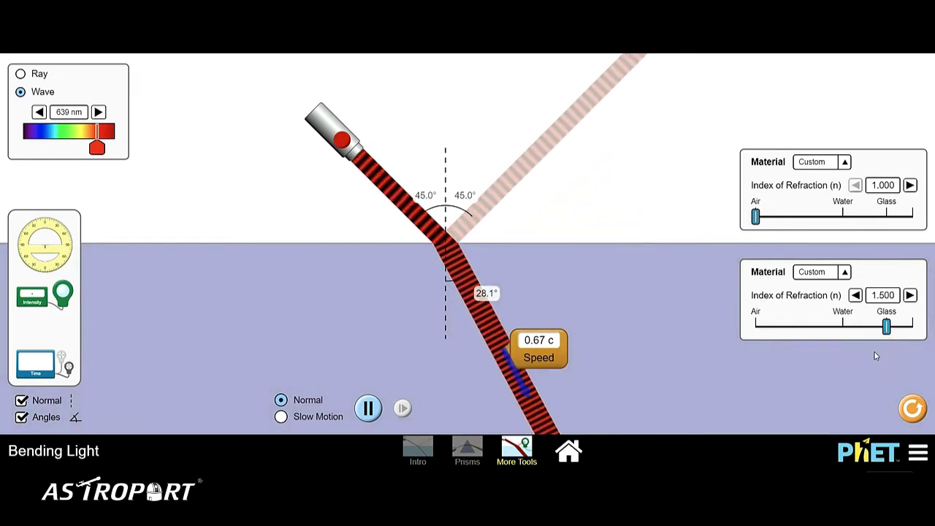
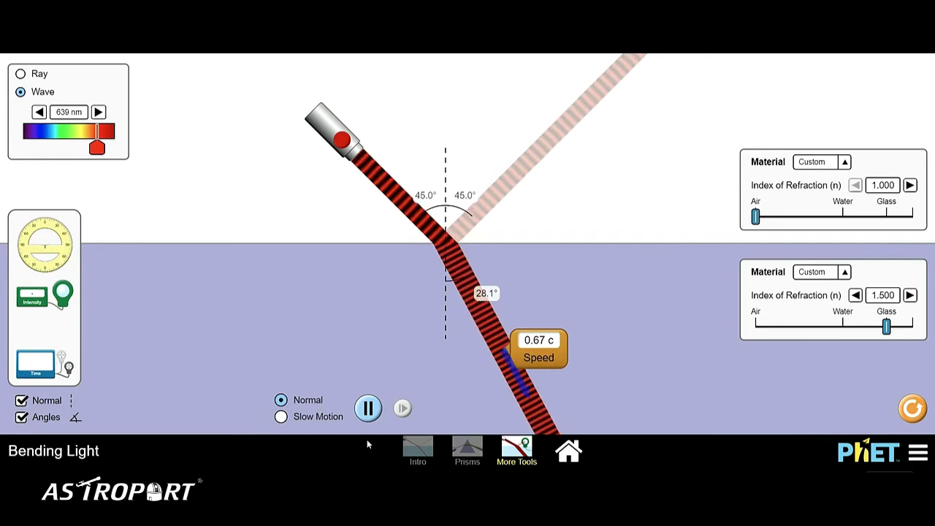
Step: Open the Prisms simulation, switch its laser on, and change the beam to multiple parallel rays
left_click(465, 452)
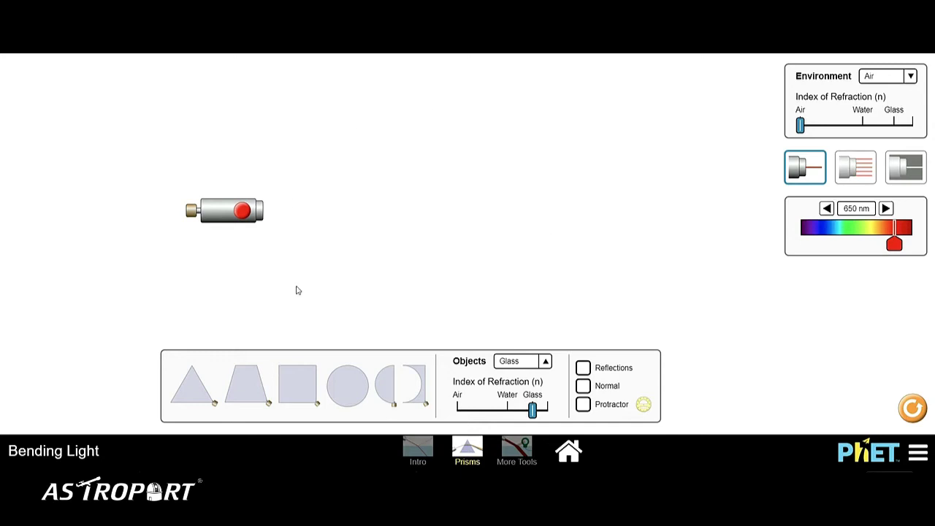
mouse_move(228, 221)
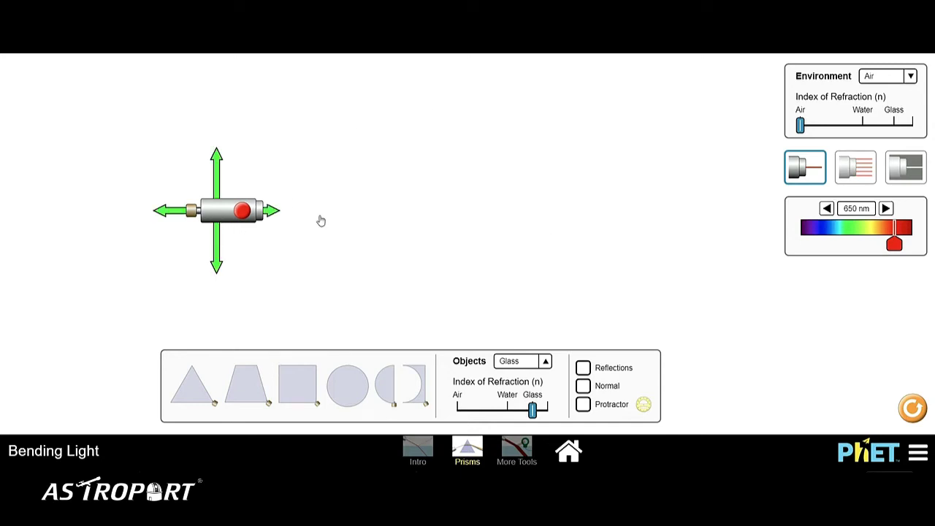
left_click(242, 211)
left_click(856, 166)
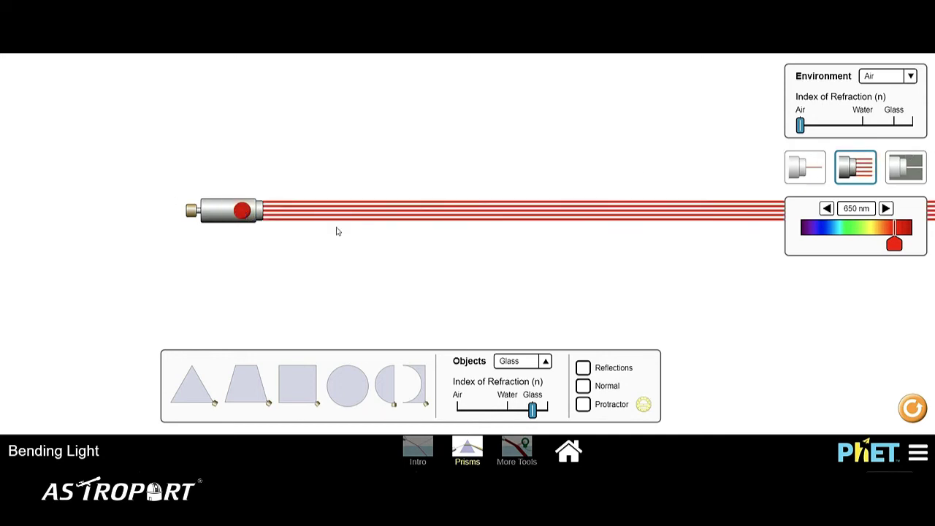
Step: Switch the laser to a white light beam, and then to a single red ray
left_click(911, 169)
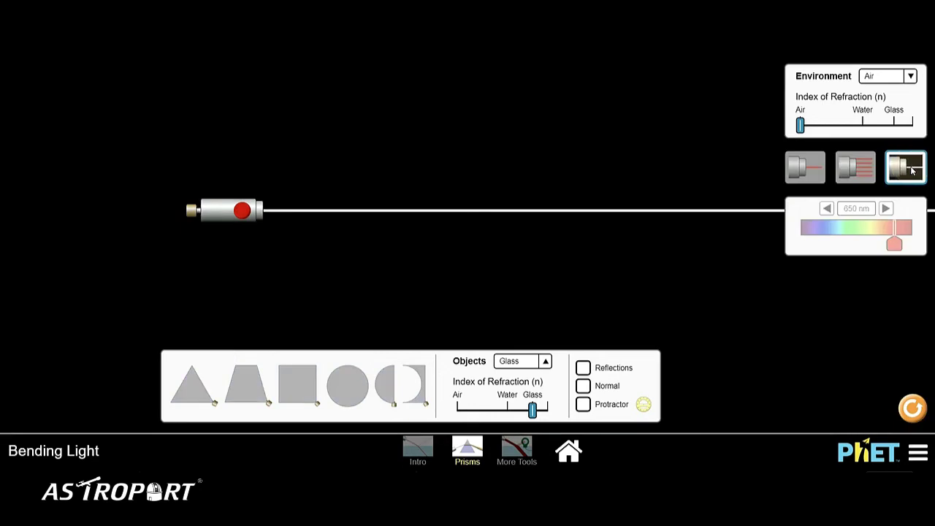
left_click(800, 166)
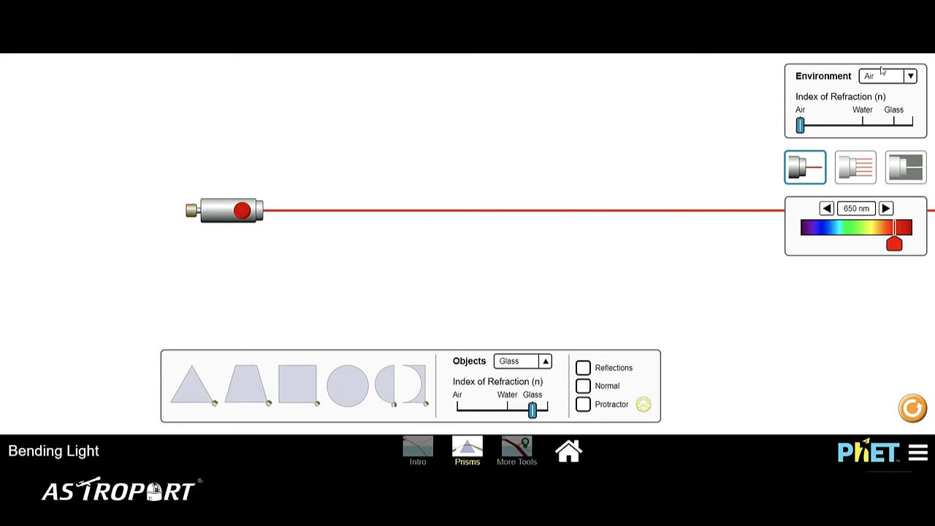
Step: Change the environment material to Water and then Glass, and return it to Air
left_click(906, 77)
left_click(875, 104)
left_click(906, 79)
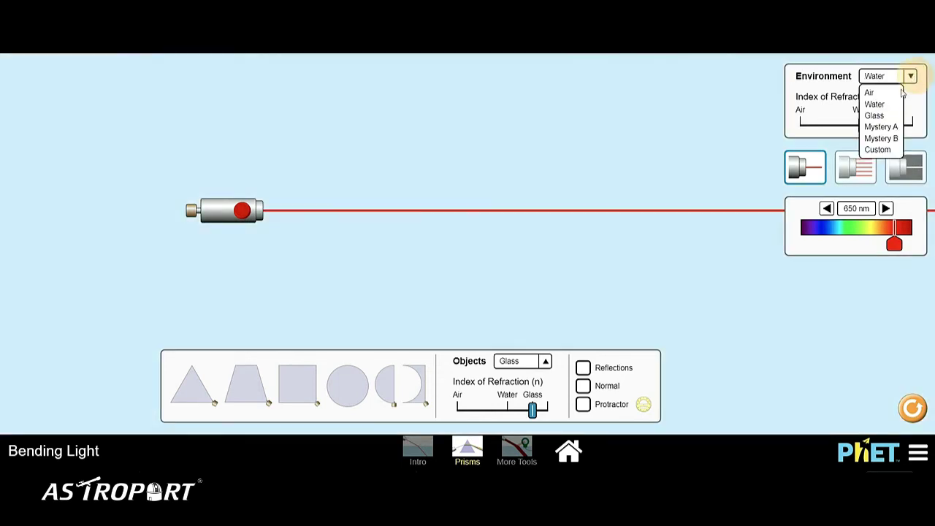
left_click(879, 116)
left_click(906, 77)
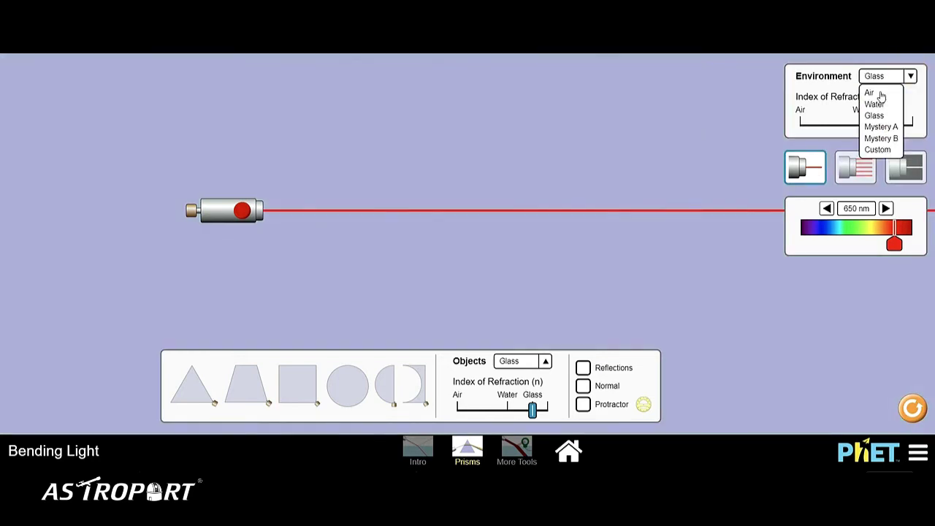
left_click(871, 93)
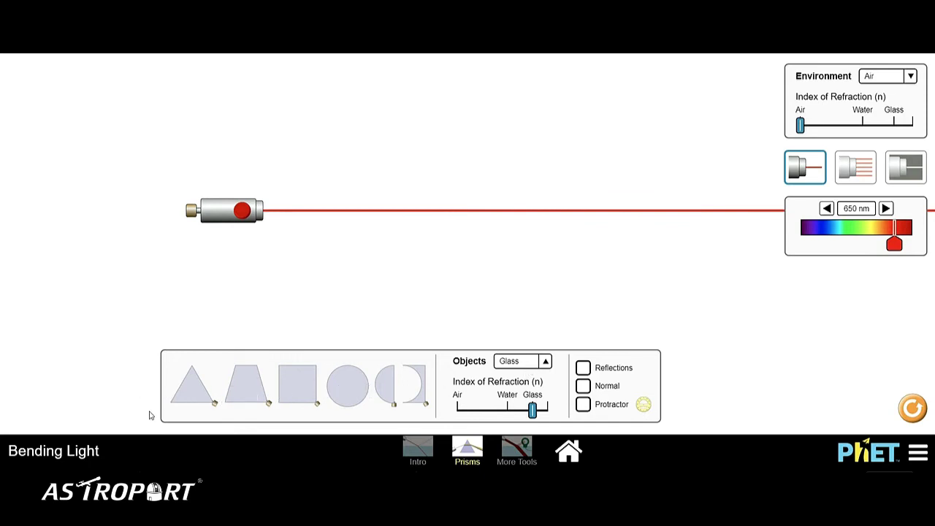
Step: Display the normal lines and place a triangular glass prism in the laser's path, rotated so the ray enters its slanted face
left_click(583, 386)
left_click_drag(244, 393, 365, 212)
left_click_drag(403, 243, 390, 253)
left_click_drag(368, 209, 364, 217)
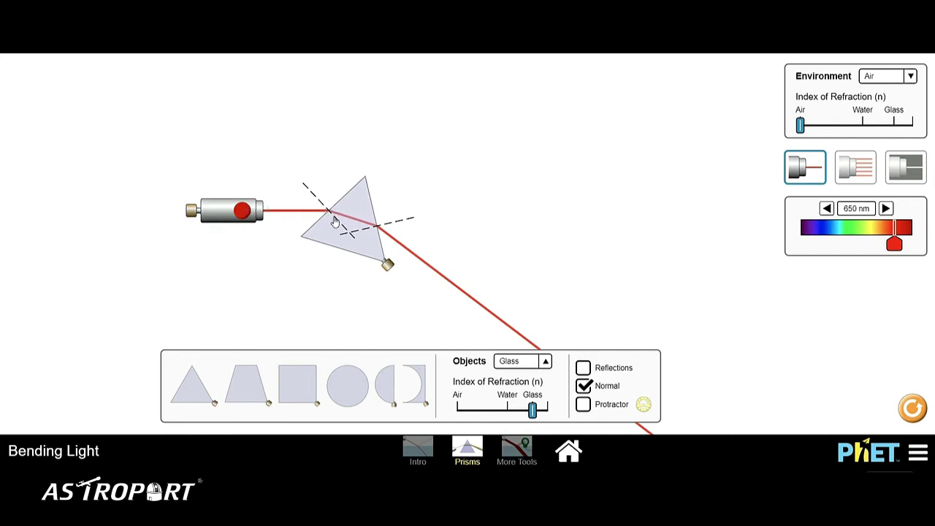
left_click_drag(341, 226, 344, 228)
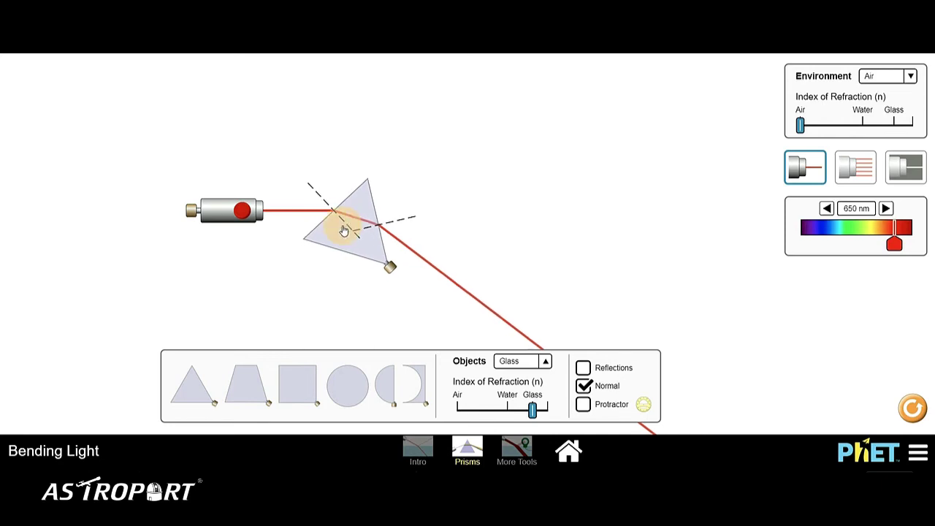